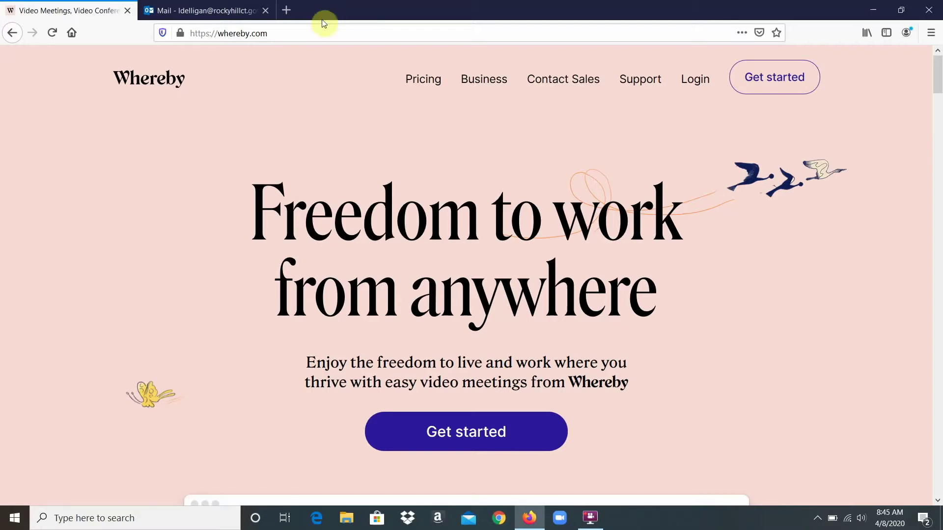
Open the Whereby pricing page and scroll down through the Business, Pro and Free plans and features
{"action": "left_click", "coordinate": [275, 33]}
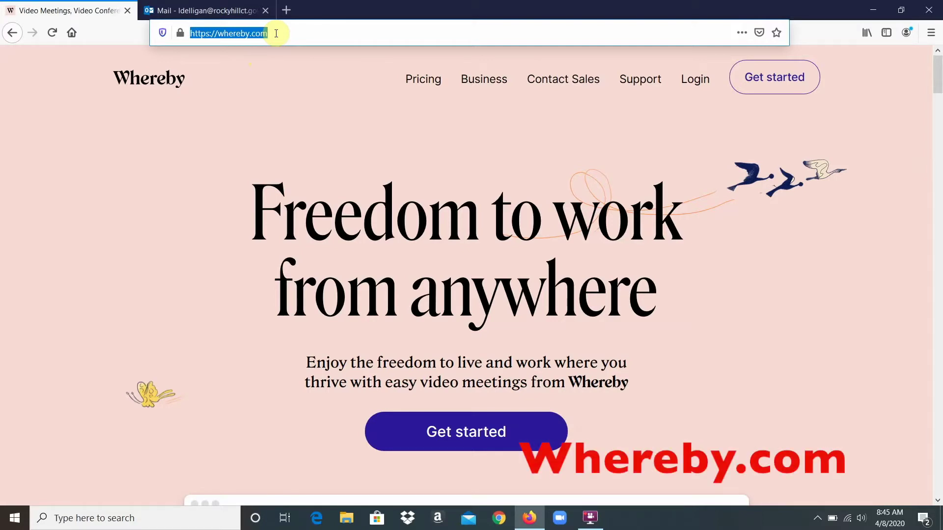
{"action": "left_click", "coordinate": [301, 110]}
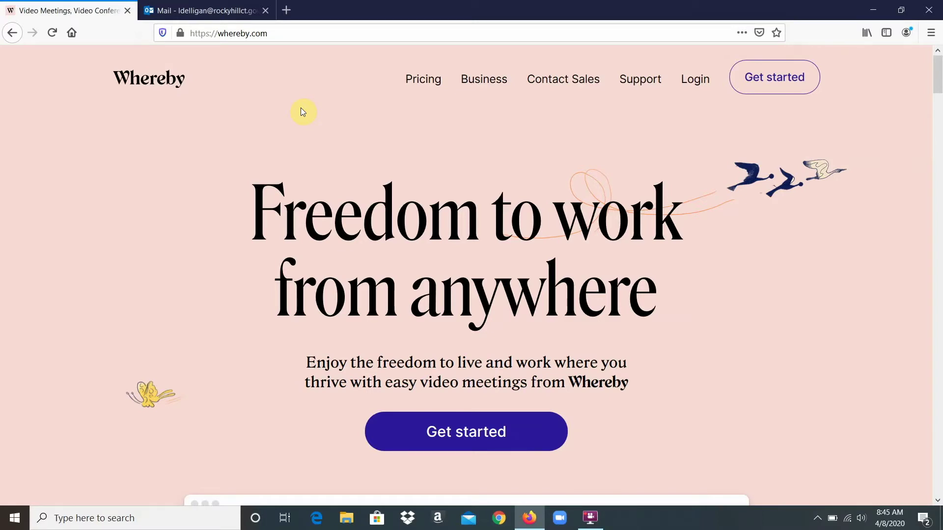
{"action": "left_click", "coordinate": [424, 82]}
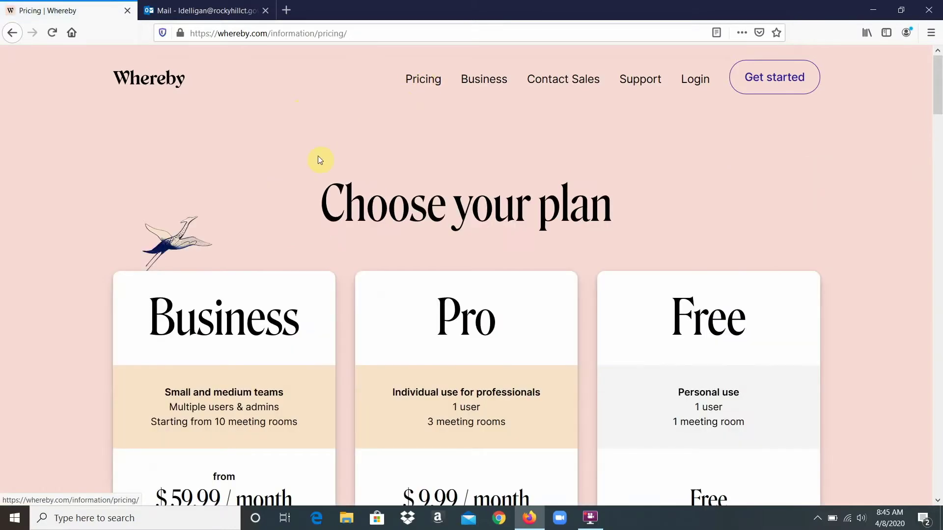
{"action": "scroll", "coordinate": [320, 155], "scroll_direction": "down", "scroll_amount": 1}
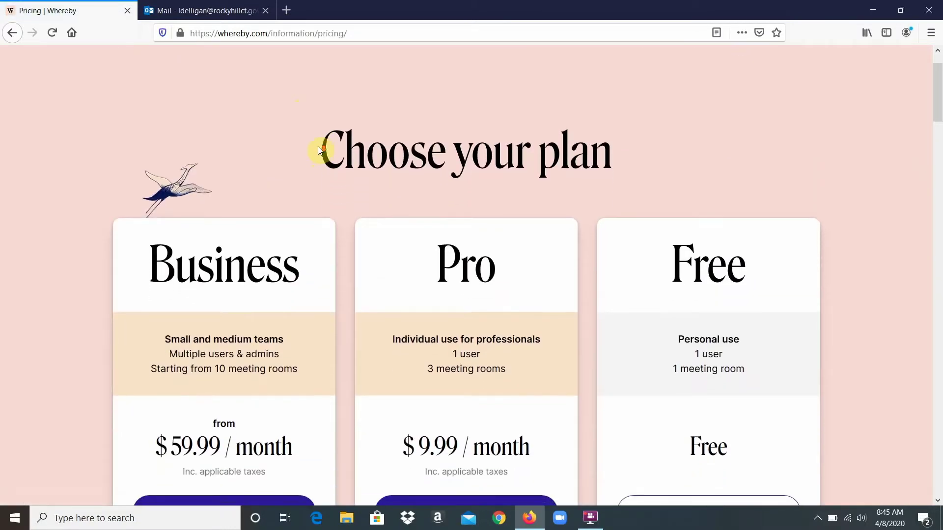
{"action": "scroll", "coordinate": [318, 148], "scroll_direction": "down", "scroll_amount": 1}
{"action": "scroll", "coordinate": [320, 136], "scroll_direction": "down", "scroll_amount": 4}
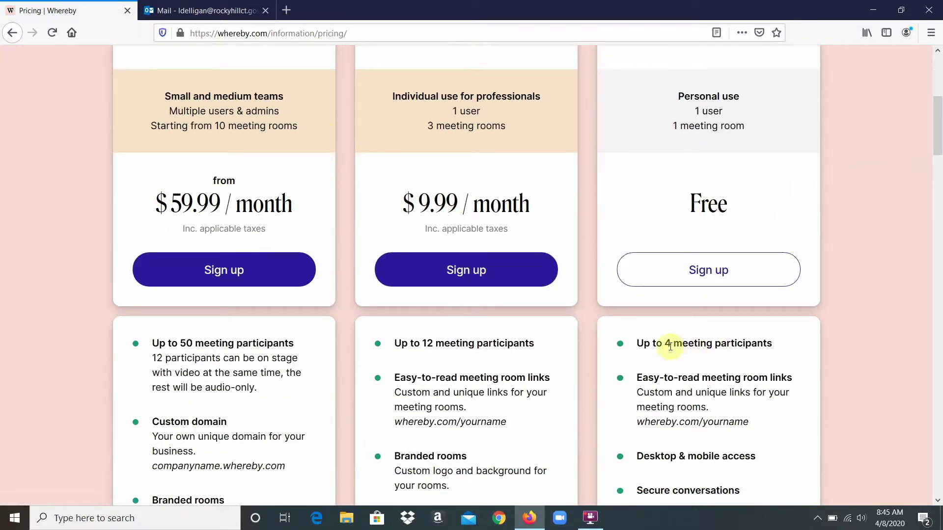
{"action": "scroll", "coordinate": [781, 309], "scroll_direction": "down", "scroll_amount": 2}
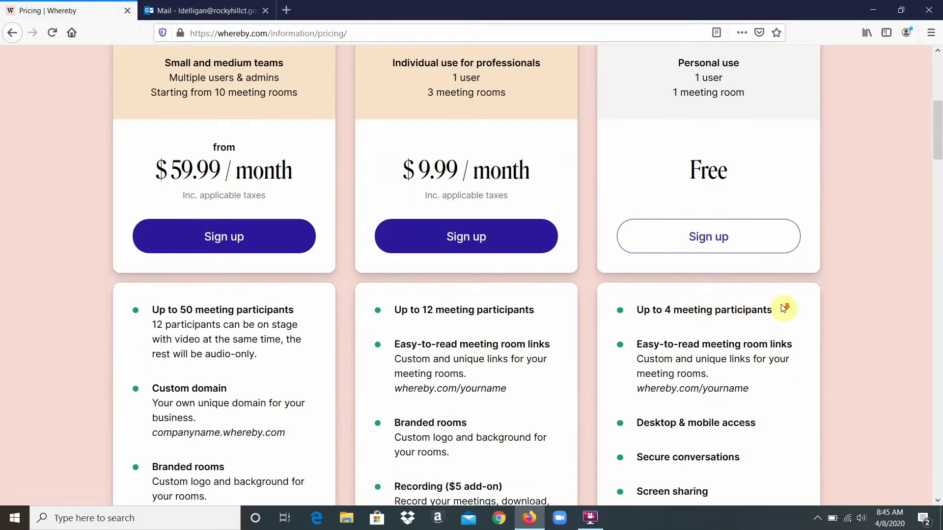
{"action": "scroll", "coordinate": [782, 303], "scroll_direction": "down", "scroll_amount": 1}
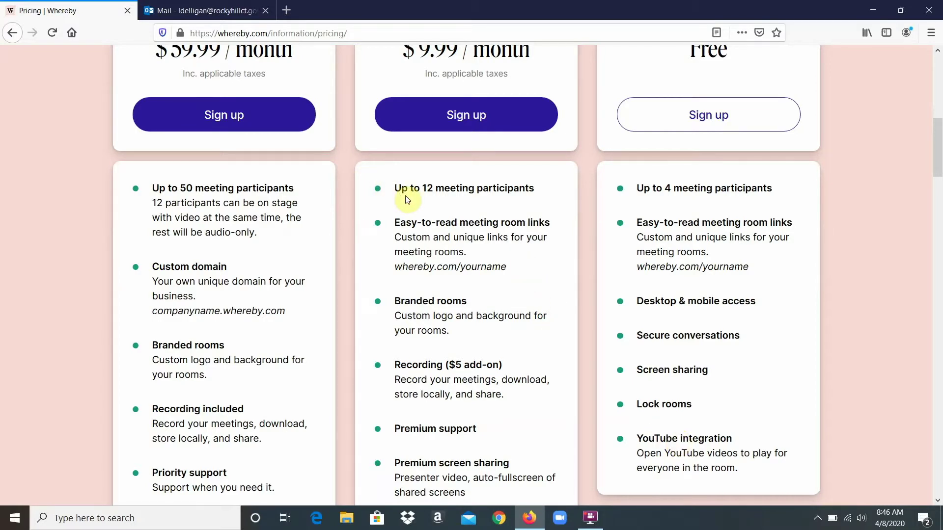
Scroll back to the top of the pricing page and go to the sign-up page
{"action": "scroll", "coordinate": [406, 198], "scroll_direction": "up", "scroll_amount": 3}
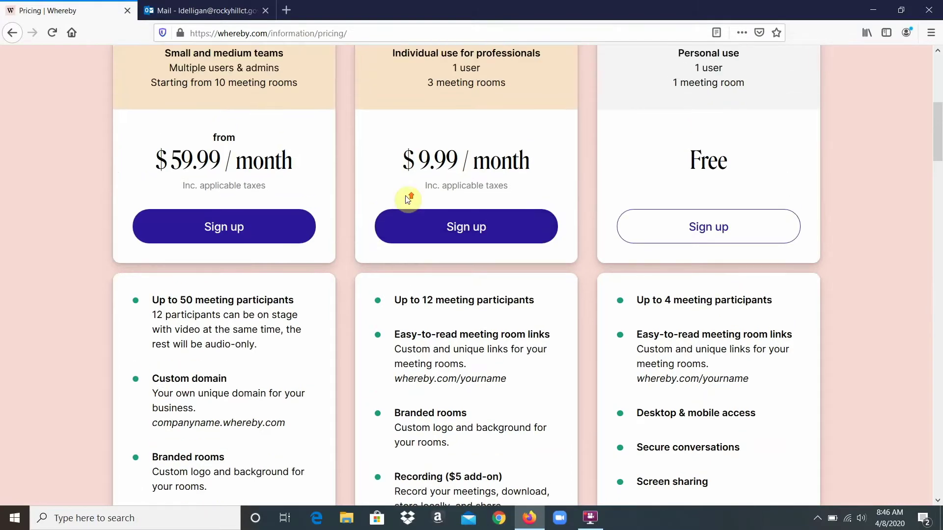
{"action": "scroll", "coordinate": [407, 198], "scroll_direction": "up", "scroll_amount": 5}
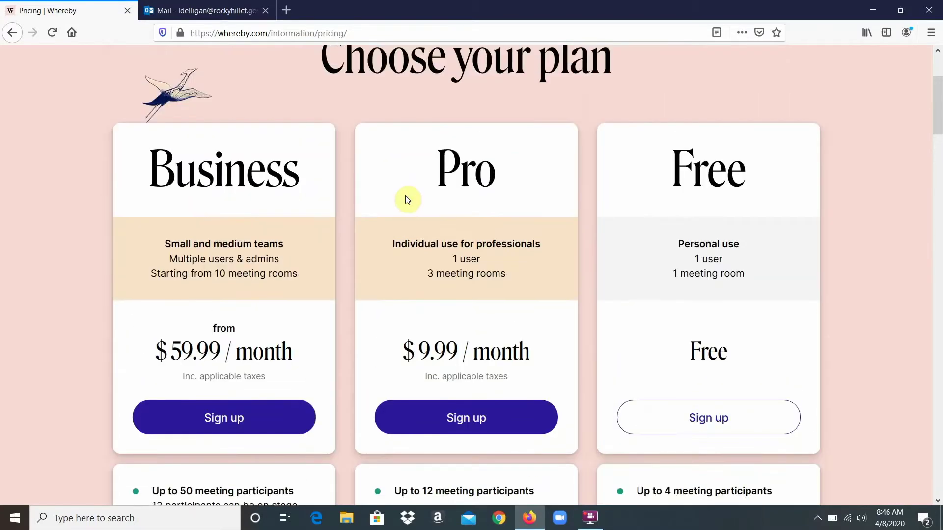
{"action": "scroll", "coordinate": [407, 199], "scroll_direction": "up", "scroll_amount": 1}
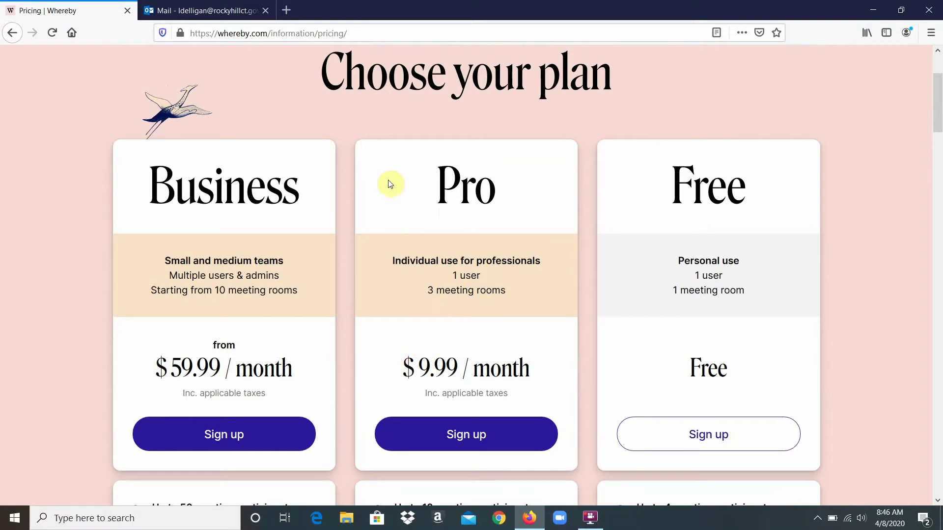
{"action": "scroll", "coordinate": [374, 119], "scroll_direction": "up", "scroll_amount": 3}
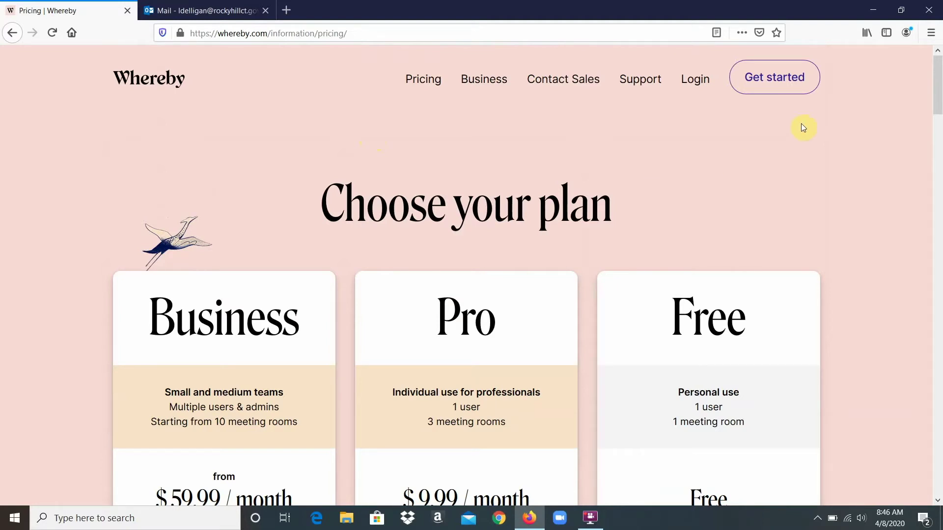
{"action": "left_click", "coordinate": [780, 86]}
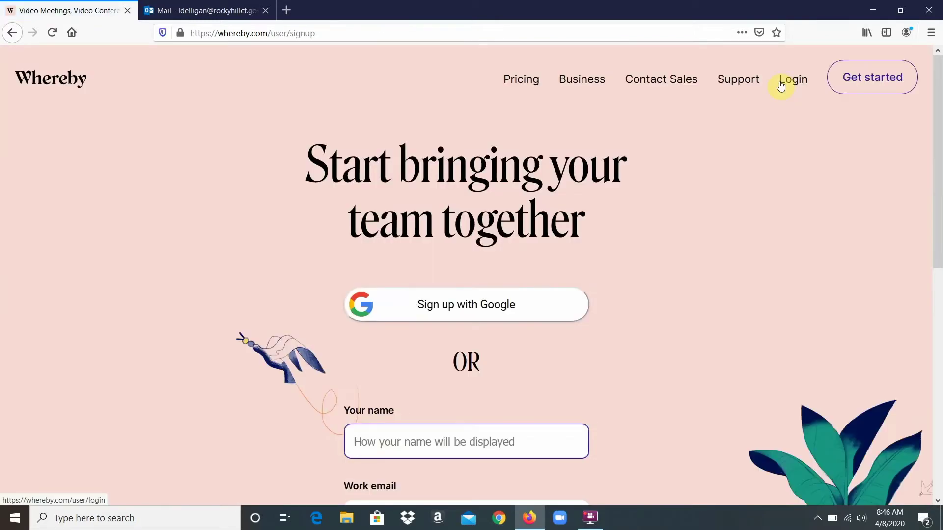
Scroll down the sign-up page to reveal the name, work email and terms fields
{"action": "scroll", "coordinate": [642, 369], "scroll_direction": "down", "scroll_amount": 3}
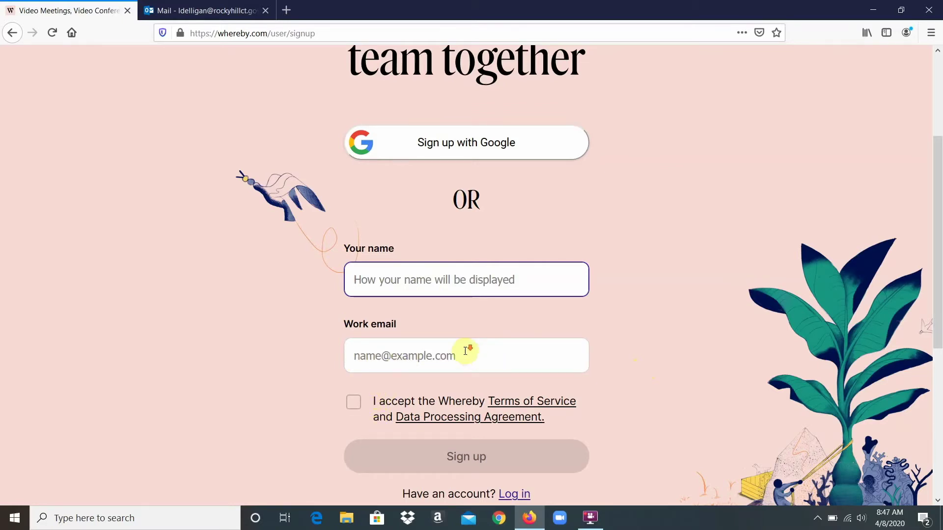
{"action": "scroll", "coordinate": [467, 352], "scroll_direction": "down", "scroll_amount": 3}
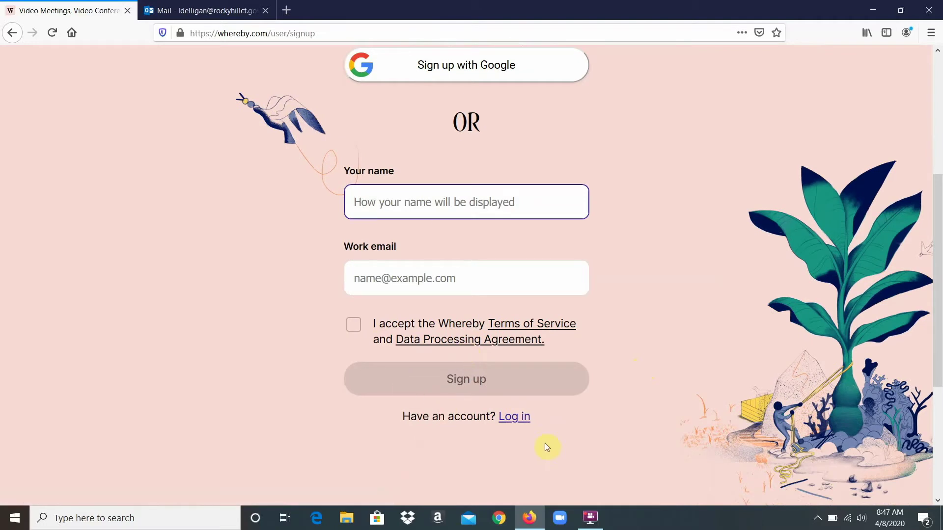
On the login page, enter the suggested work email and submit it to receive a login code
{"action": "left_click", "coordinate": [513, 418]}
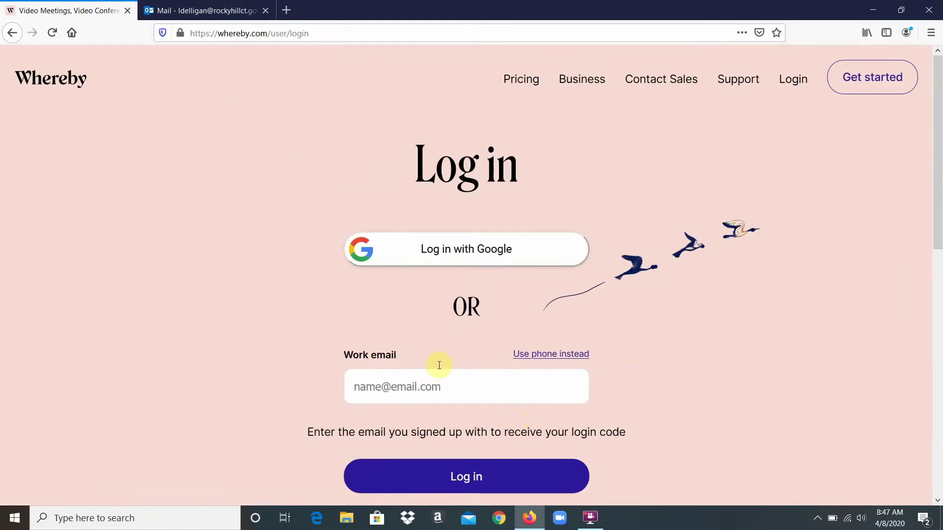
{"action": "left_click", "coordinate": [442, 382]}
{"action": "type", "text": "ldel"}
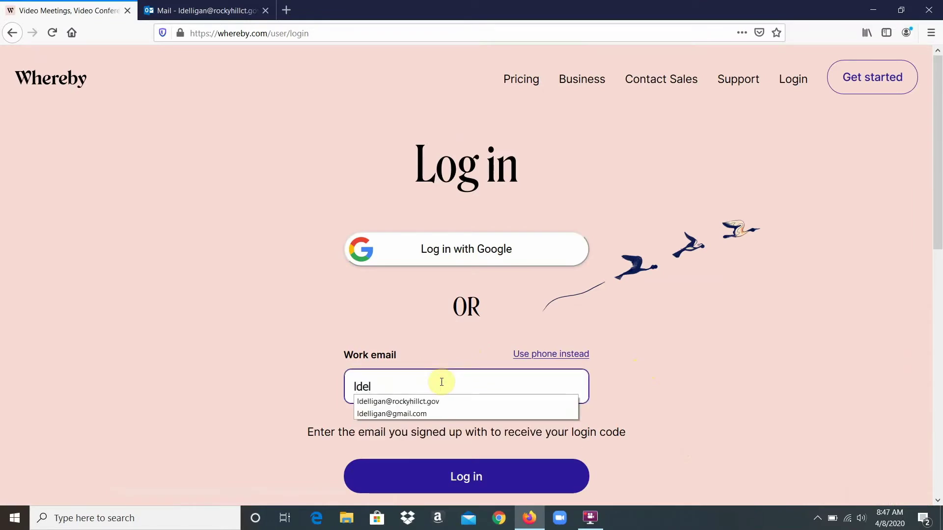
{"action": "key", "text": "Down"}
{"action": "key", "text": "Return"}
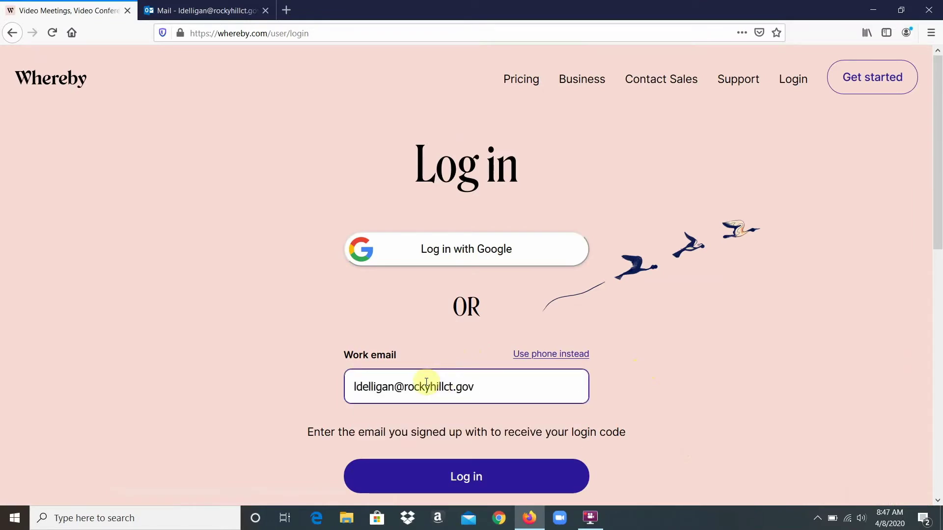
{"action": "scroll", "coordinate": [263, 329], "scroll_direction": "down", "scroll_amount": 3}
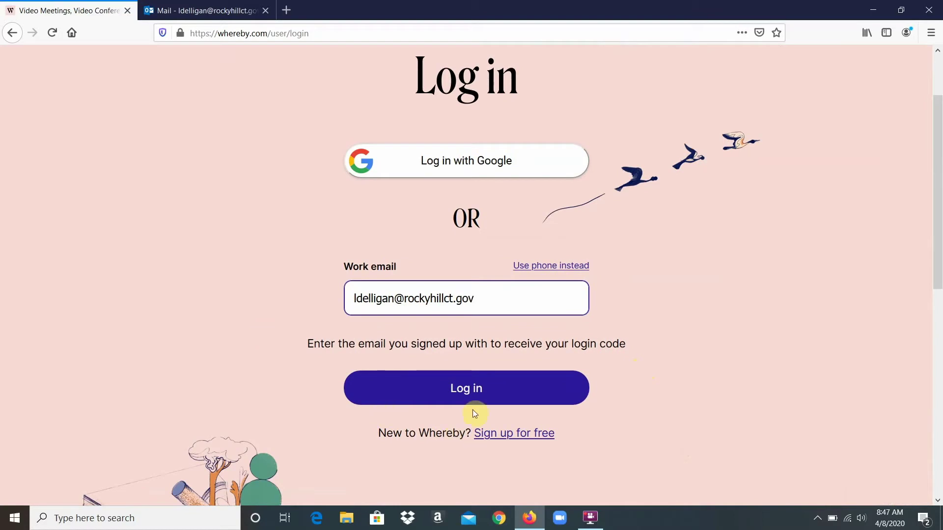
{"action": "left_click", "coordinate": [468, 393]}
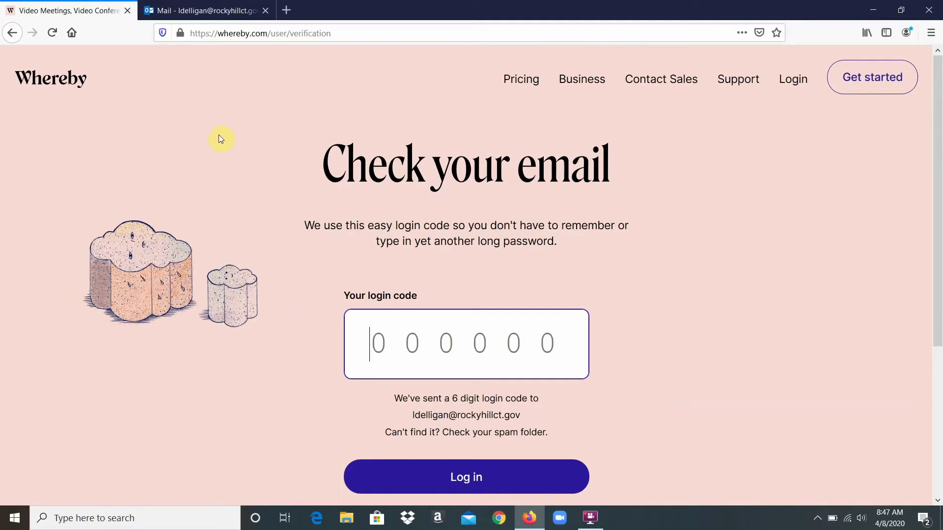
{"action": "left_click", "coordinate": [195, 11]}
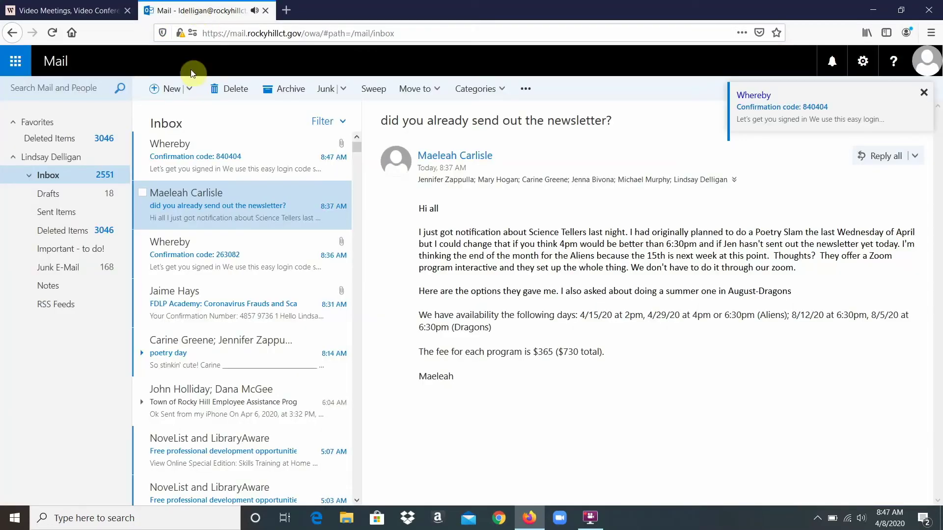
{"action": "left_click", "coordinate": [224, 155]}
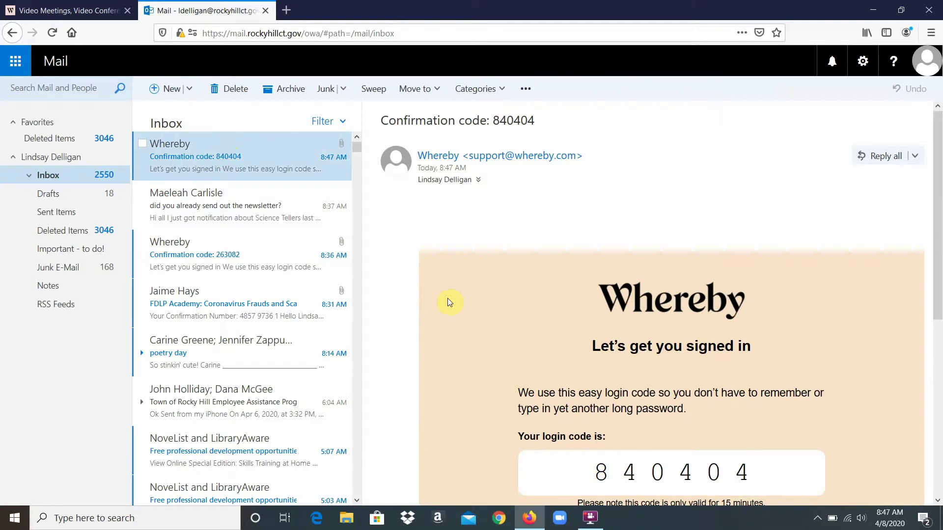
{"action": "left_click", "coordinate": [88, 14]}
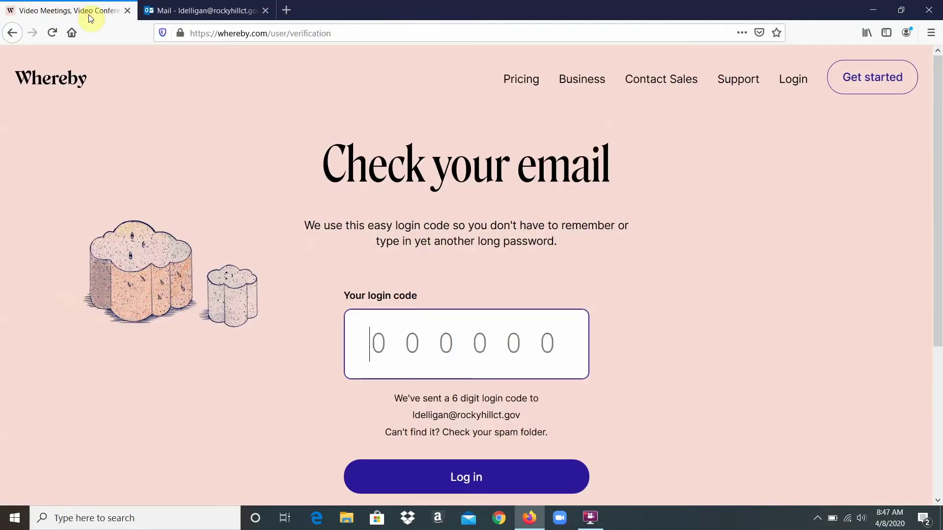
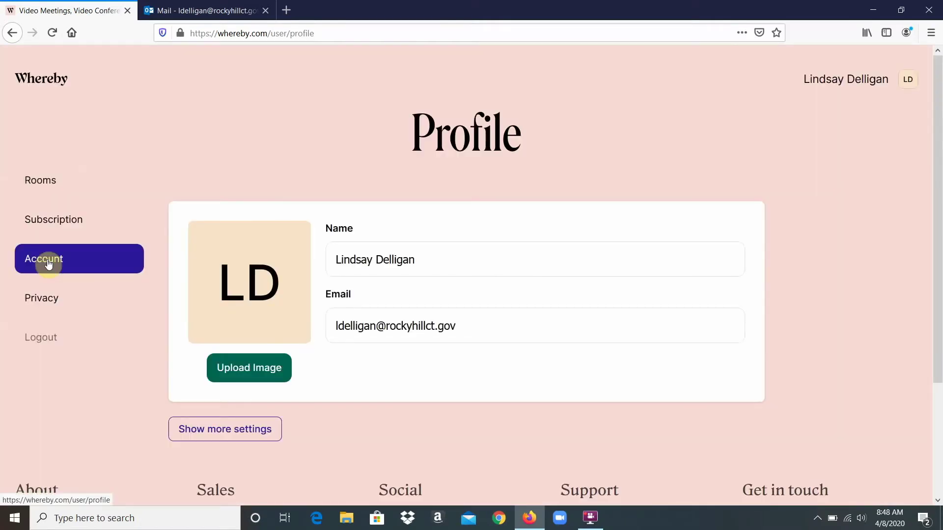
Open Privacy settings and review the policies, GDPR note and Yes/No consent options
{"action": "left_click", "coordinate": [38, 303]}
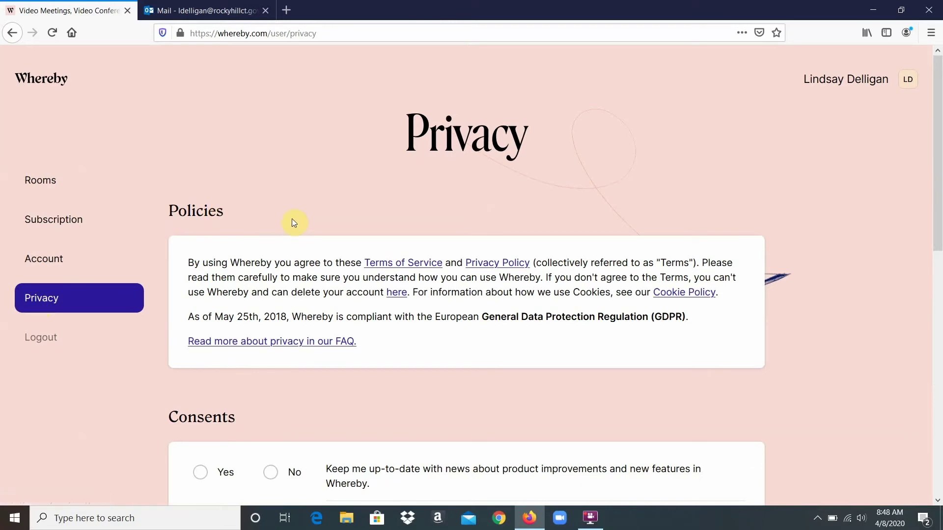
{"action": "scroll", "coordinate": [297, 206], "scroll_direction": "down", "scroll_amount": 2}
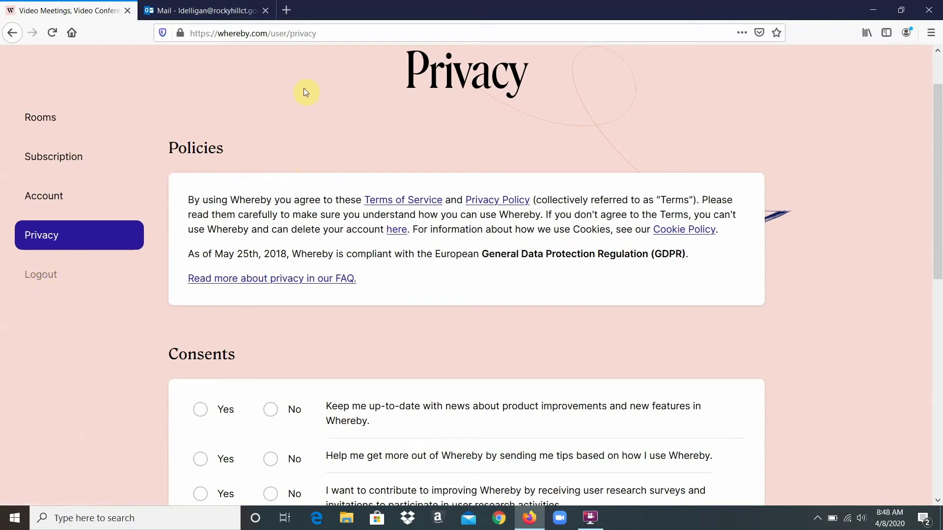
{"action": "scroll", "coordinate": [318, 109], "scroll_direction": "up", "scroll_amount": 2}
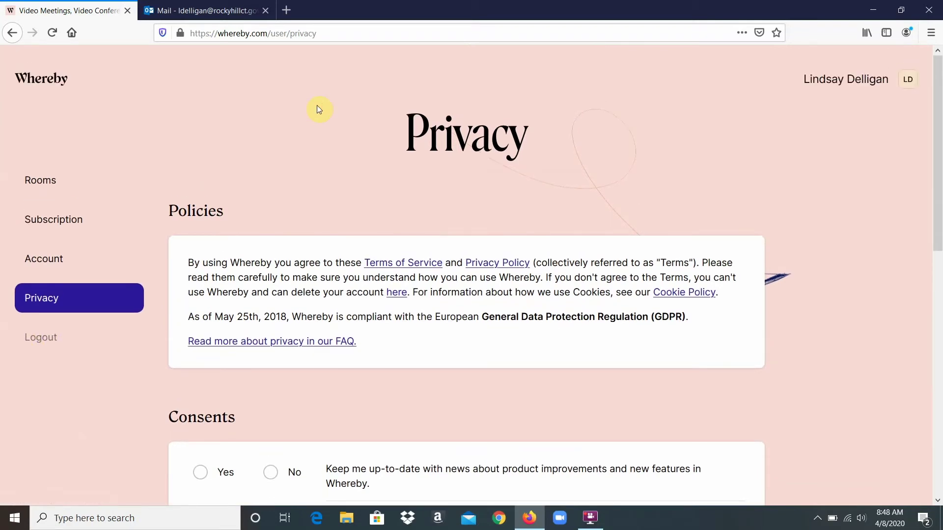
Open the personal room from the Rooms list to reach its pre-join screen
{"action": "left_click", "coordinate": [39, 185]}
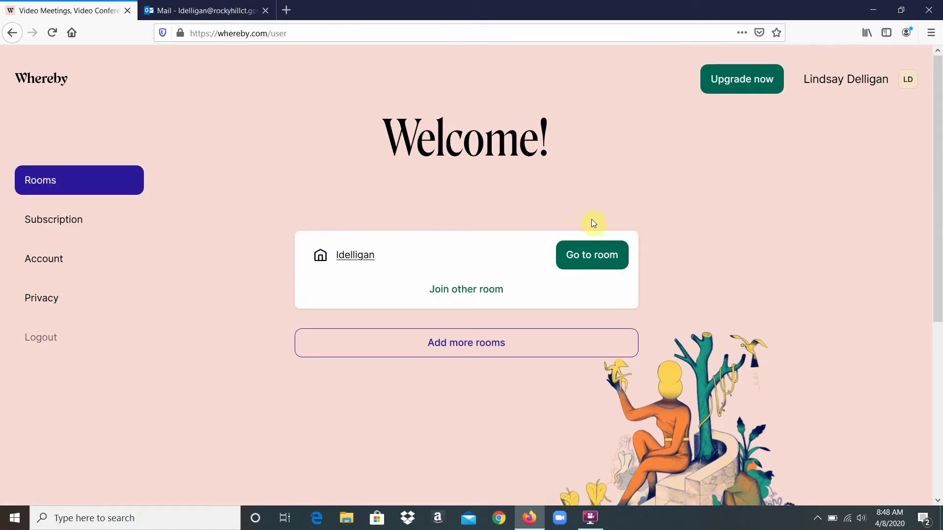
{"action": "left_click", "coordinate": [606, 256]}
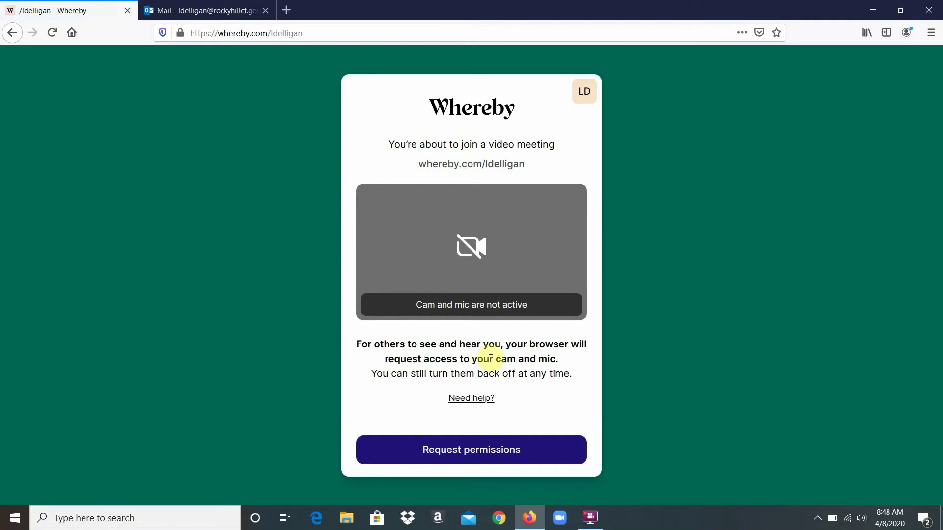
Allow camera and microphone access in Firefox, leaving Skip review unchecked after toggling it
{"action": "left_click", "coordinate": [468, 458]}
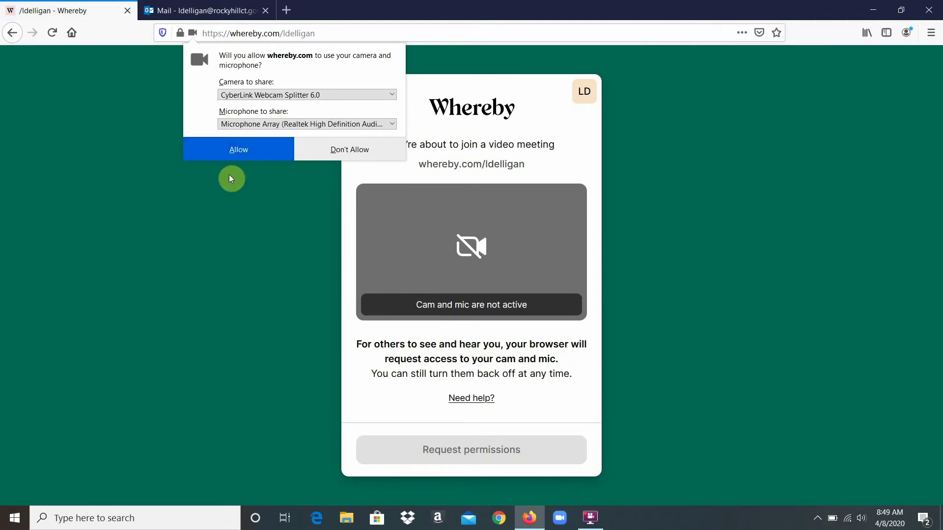
{"action": "left_click", "coordinate": [239, 147]}
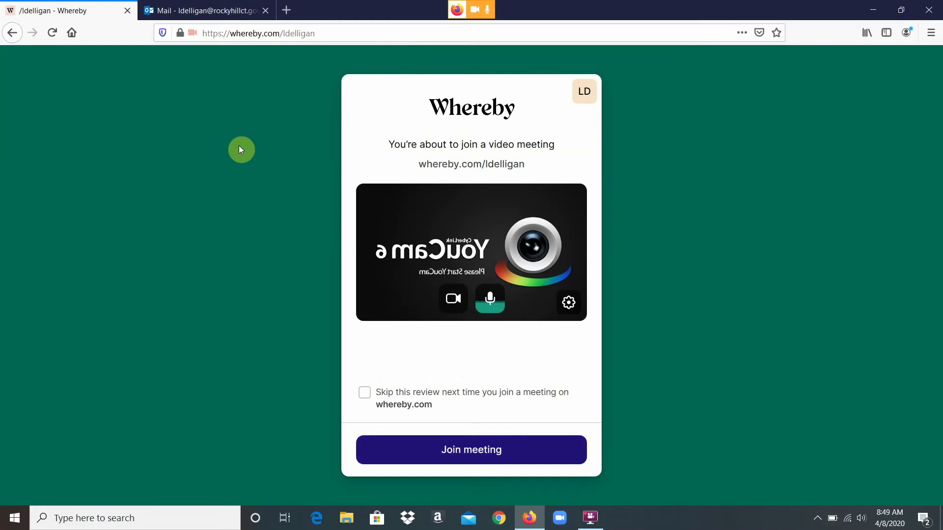
{"action": "left_click", "coordinate": [365, 394]}
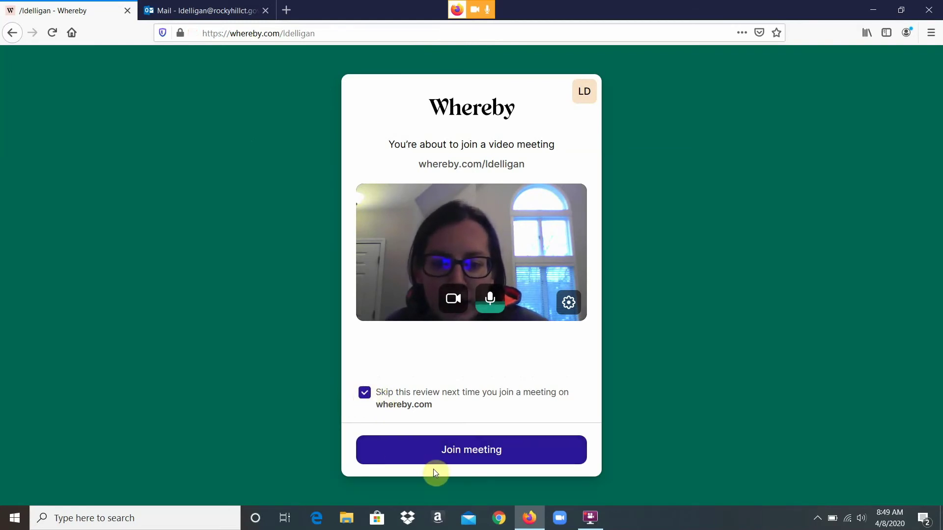
{"action": "left_click", "coordinate": [364, 393]}
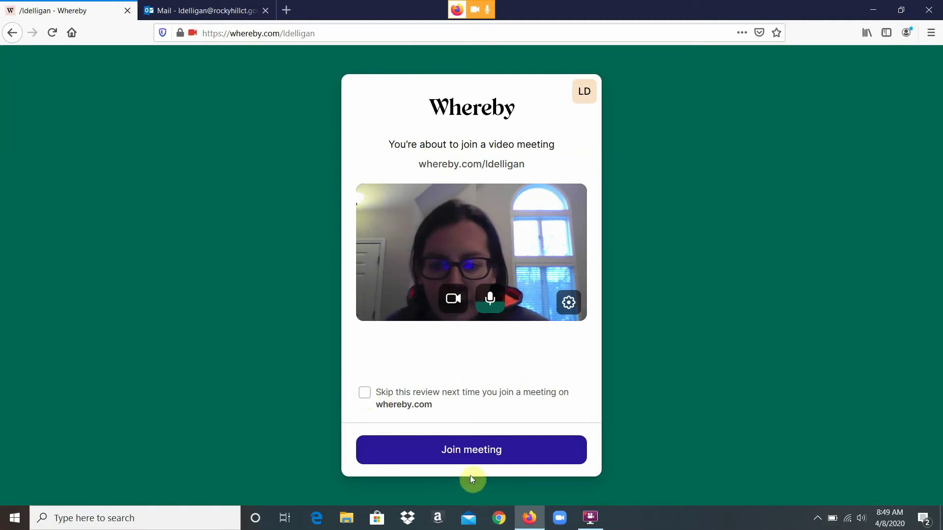
Join the personal room's meeting and copy its invite link from the Share link panel
{"action": "left_click", "coordinate": [472, 448]}
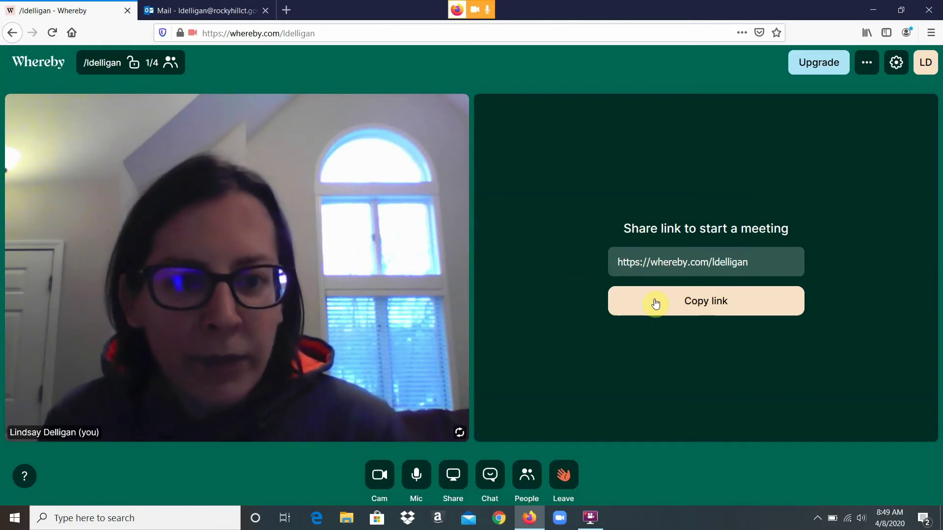
{"action": "left_click", "coordinate": [655, 304]}
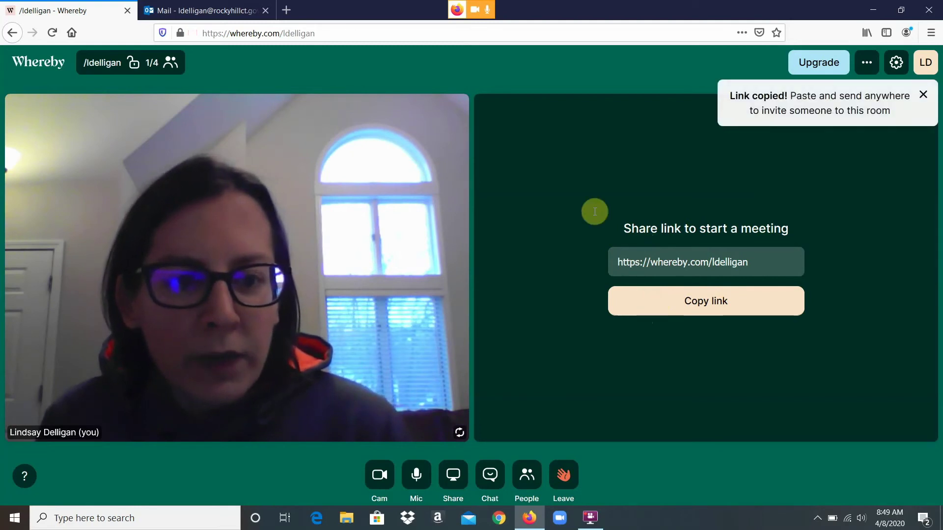
Paste the whereby.com room link into a new Outlook Web App email, then return to the meeting
{"action": "left_click", "coordinate": [184, 11]}
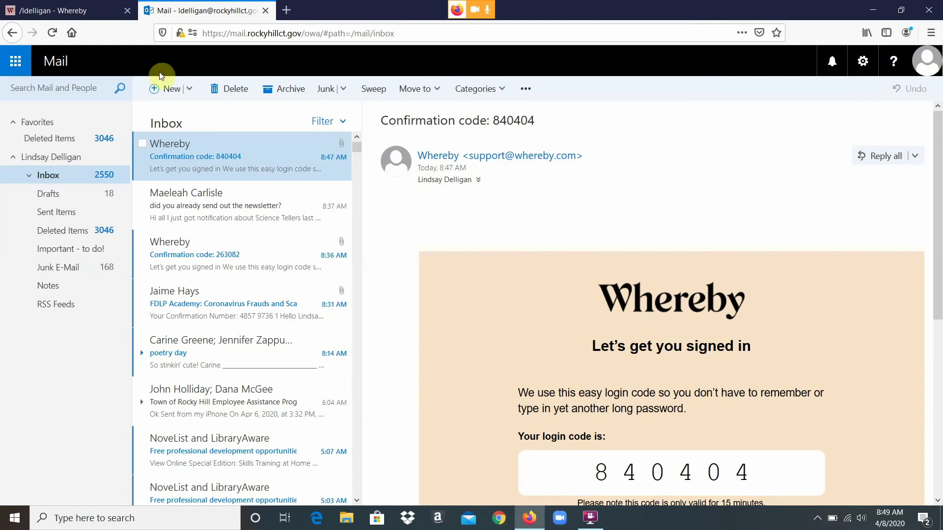
{"action": "left_click", "coordinate": [165, 92]}
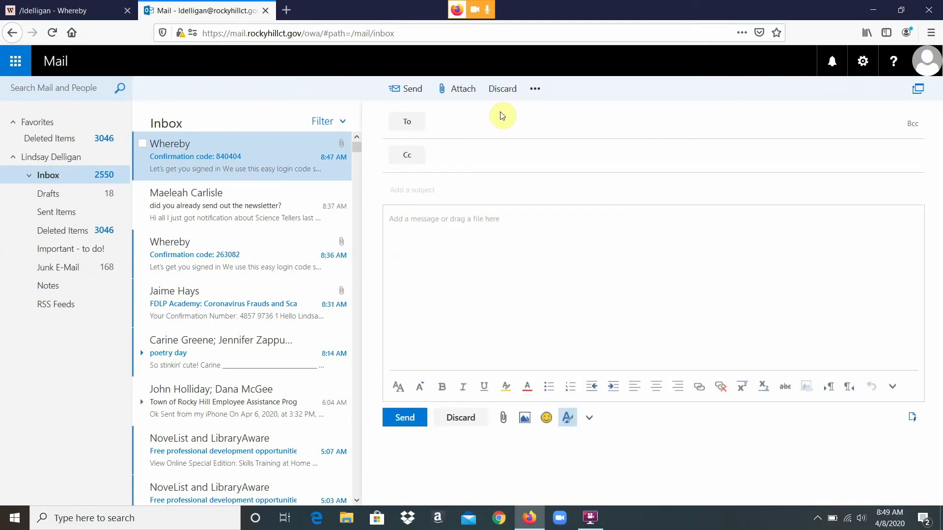
{"action": "left_click", "coordinate": [532, 212]}
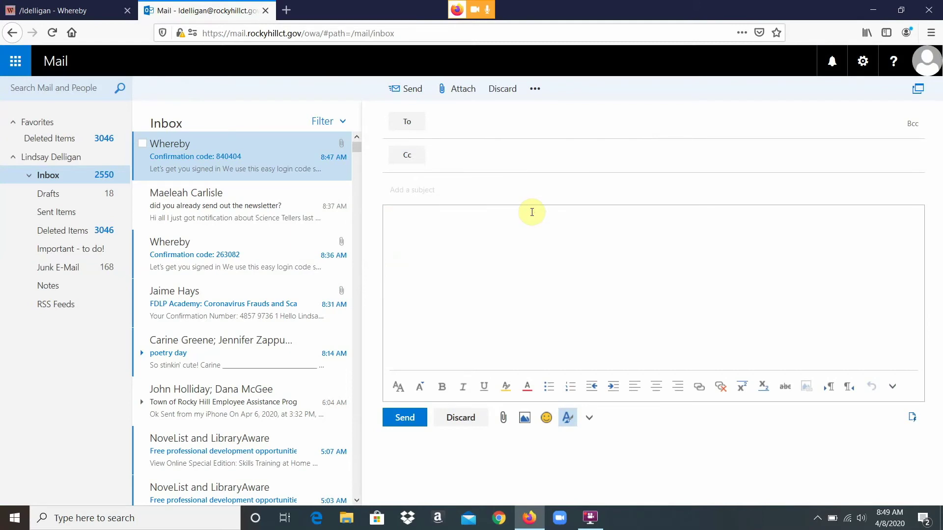
{"action": "key", "text": "ctrl+v"}
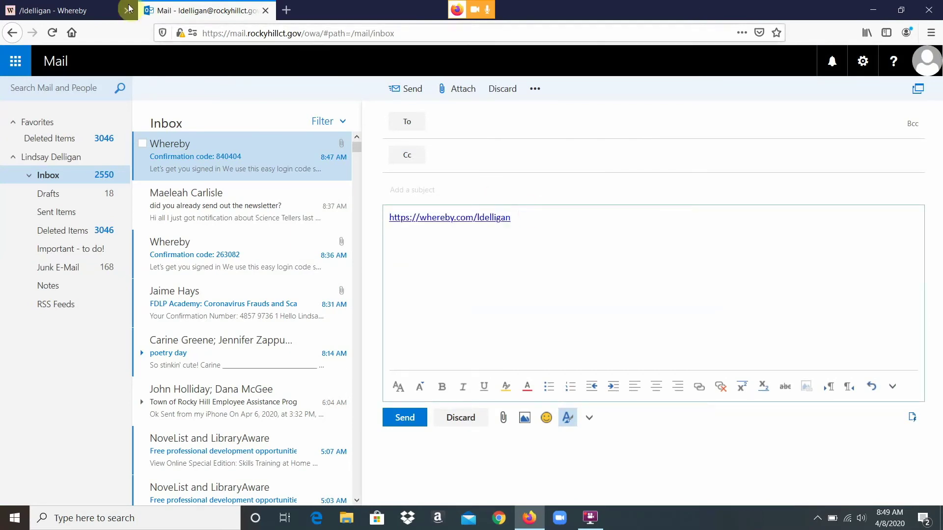
{"action": "left_click", "coordinate": [72, 10]}
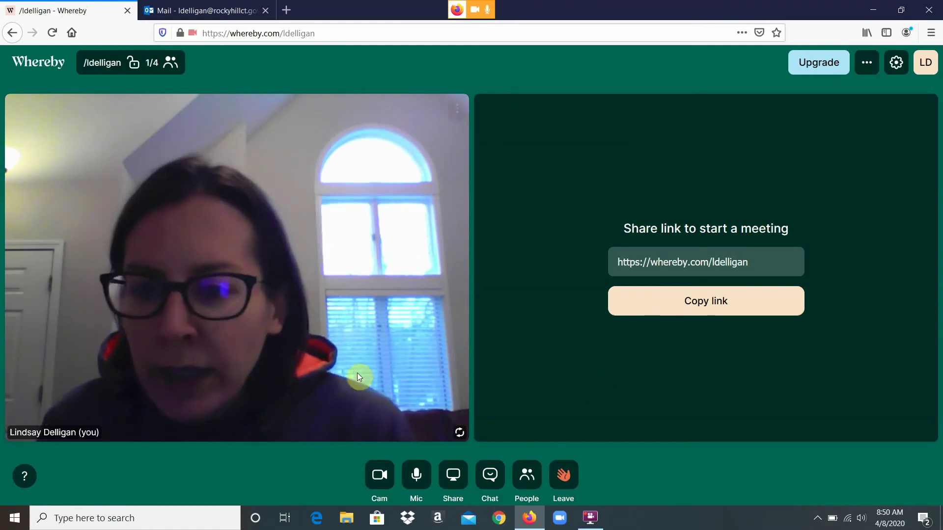
Turn the camera off and on, then mute and unmute the microphone
{"action": "left_click", "coordinate": [564, 474]}
{"action": "left_click", "coordinate": [566, 474]}
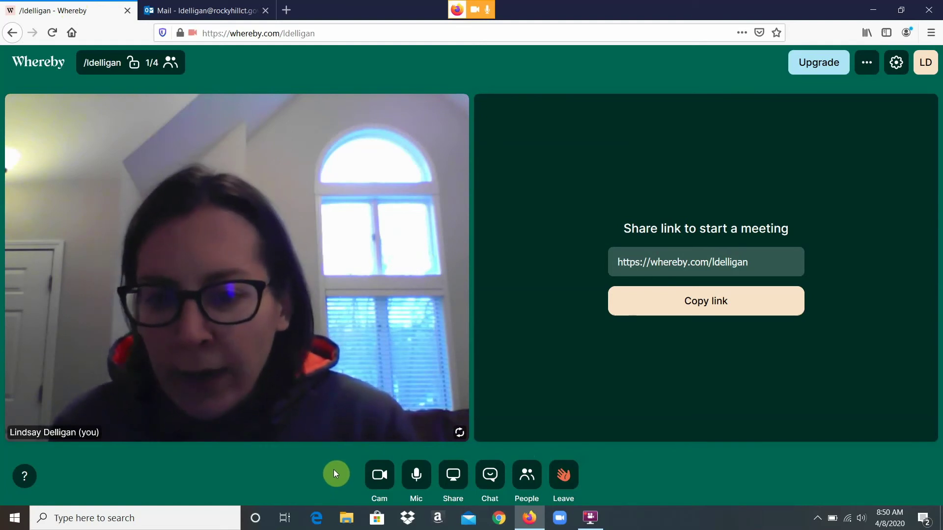
{"action": "left_click", "coordinate": [378, 490]}
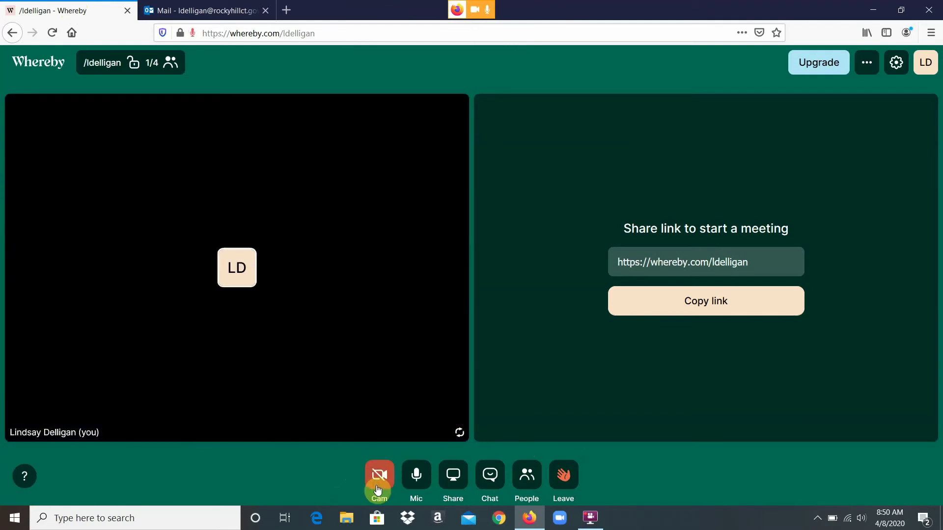
{"action": "left_click", "coordinate": [378, 490]}
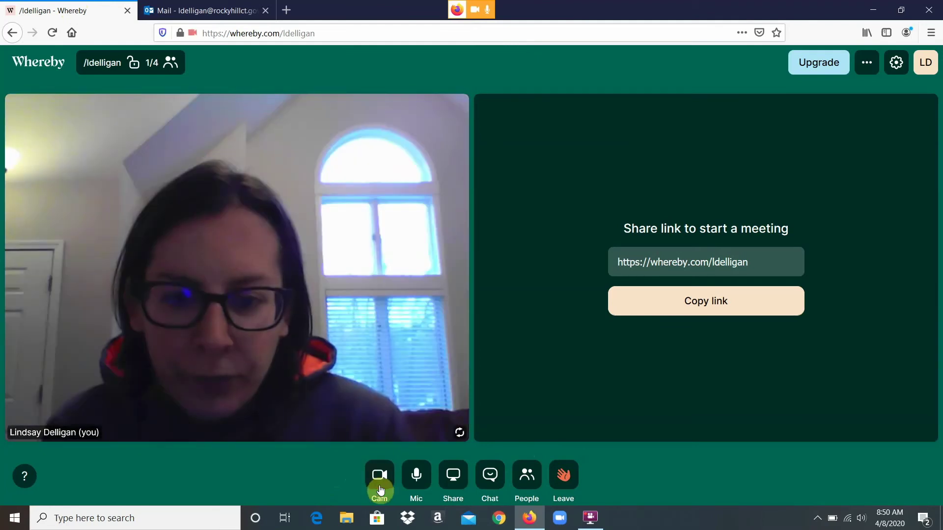
{"action": "left_click", "coordinate": [415, 481]}
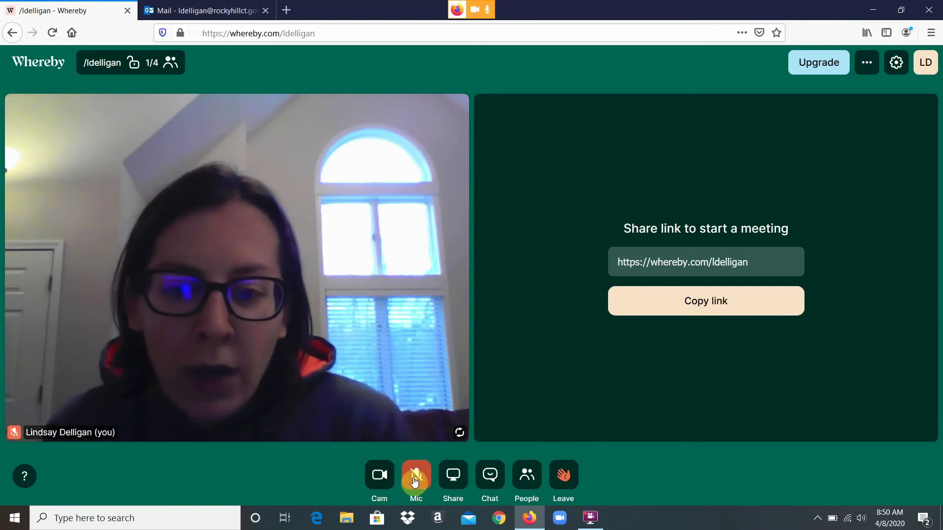
{"action": "left_click", "coordinate": [415, 482]}
Attempt screen sharing but decline the browser request, then show the participant list
{"action": "left_click", "coordinate": [455, 479]}
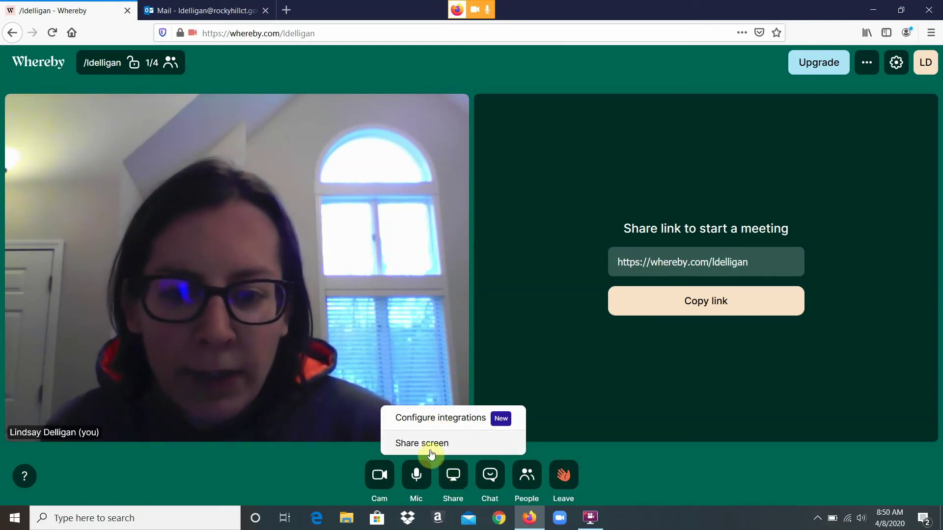
{"action": "left_click", "coordinate": [452, 473]}
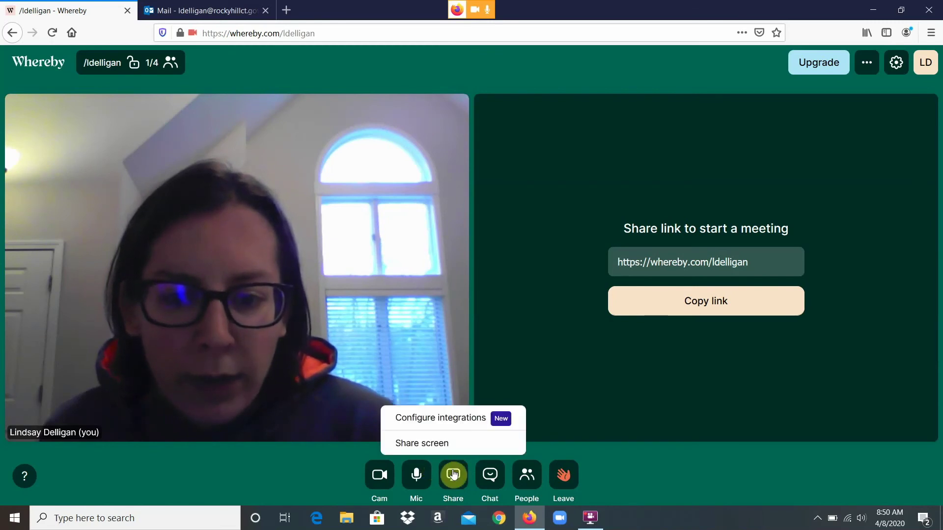
{"action": "left_click", "coordinate": [443, 445]}
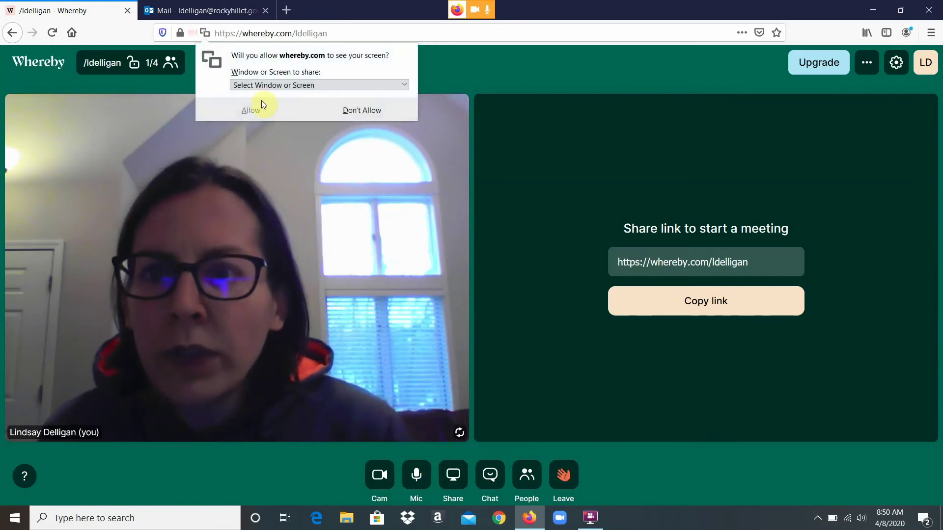
{"action": "left_click", "coordinate": [270, 86]}
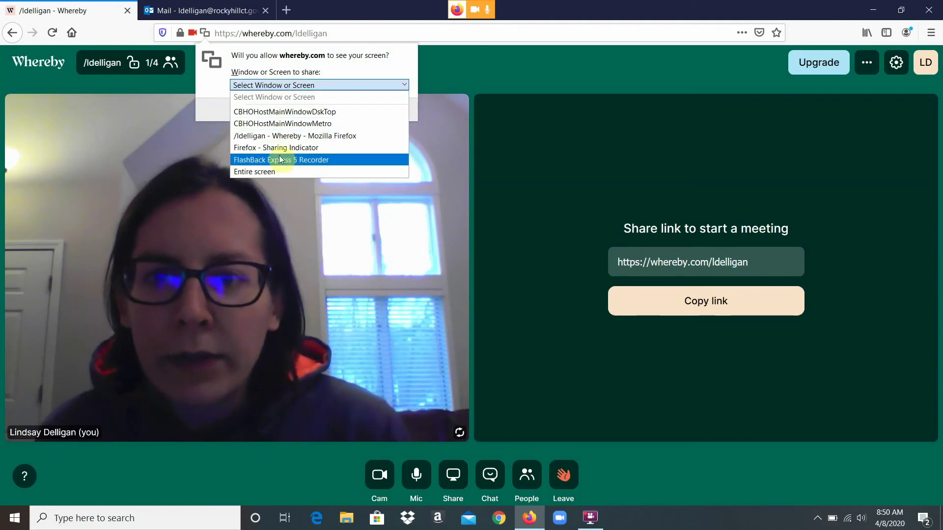
{"action": "left_click", "coordinate": [217, 105]}
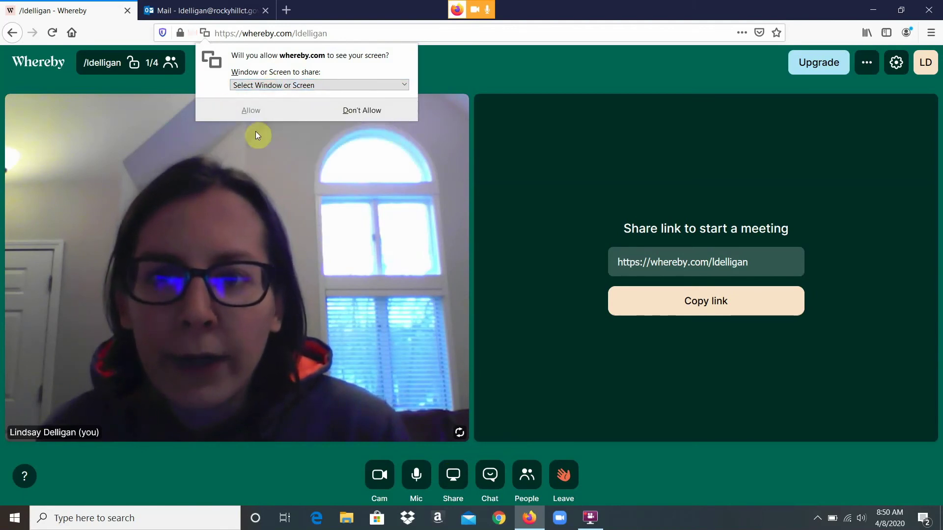
{"action": "left_click", "coordinate": [358, 112]}
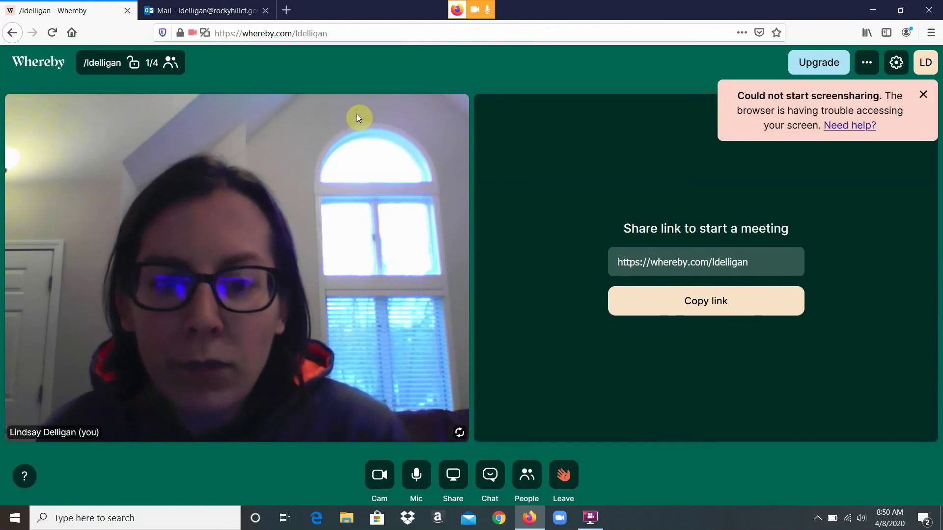
{"action": "left_click", "coordinate": [525, 478]}
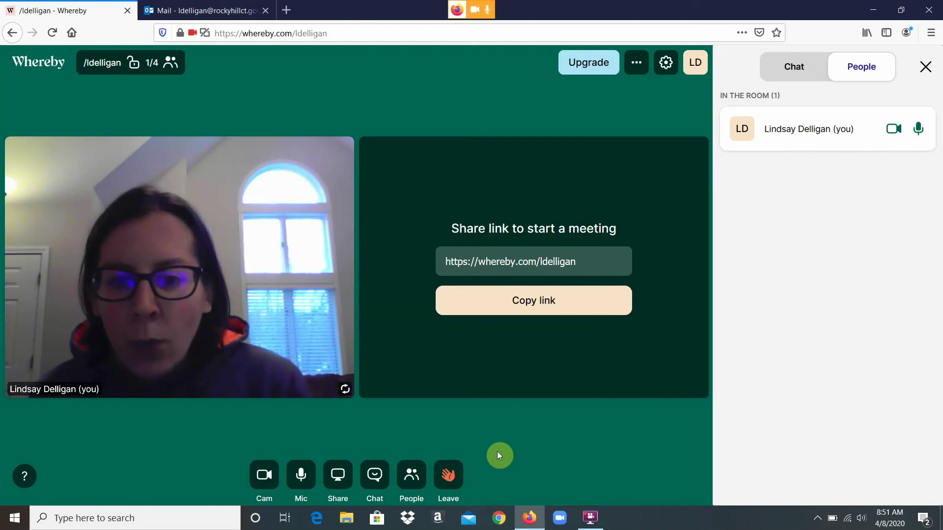
Leave the meeting and open the Business, Pro and Free plan comparison via Learn more
{"action": "left_click", "coordinate": [451, 477]}
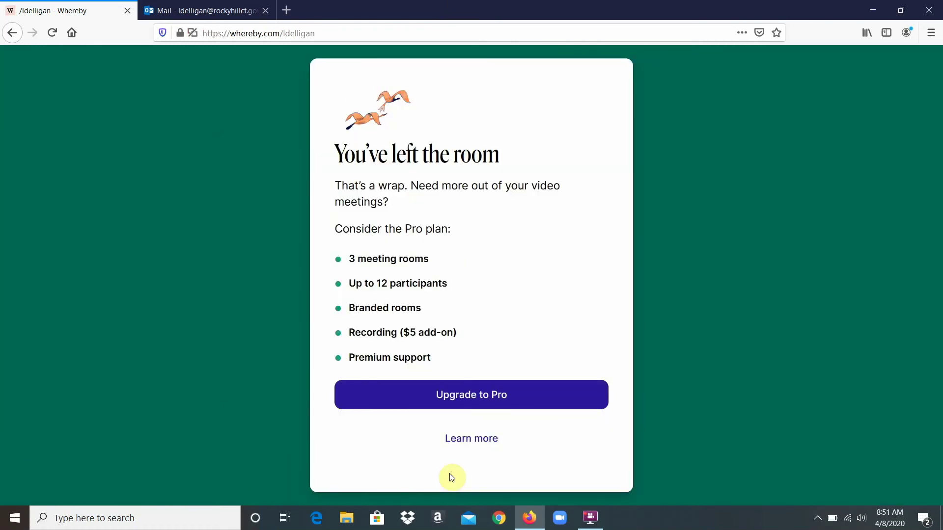
{"action": "left_click", "coordinate": [478, 446]}
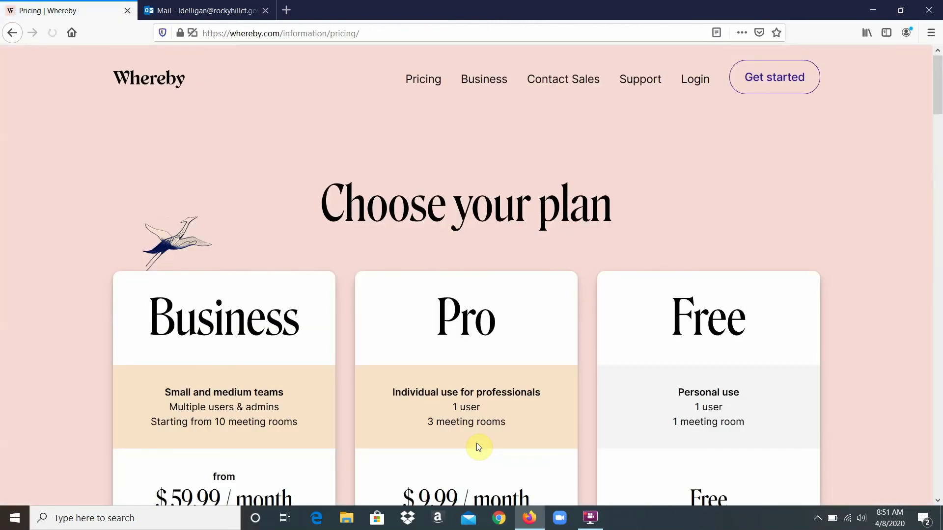